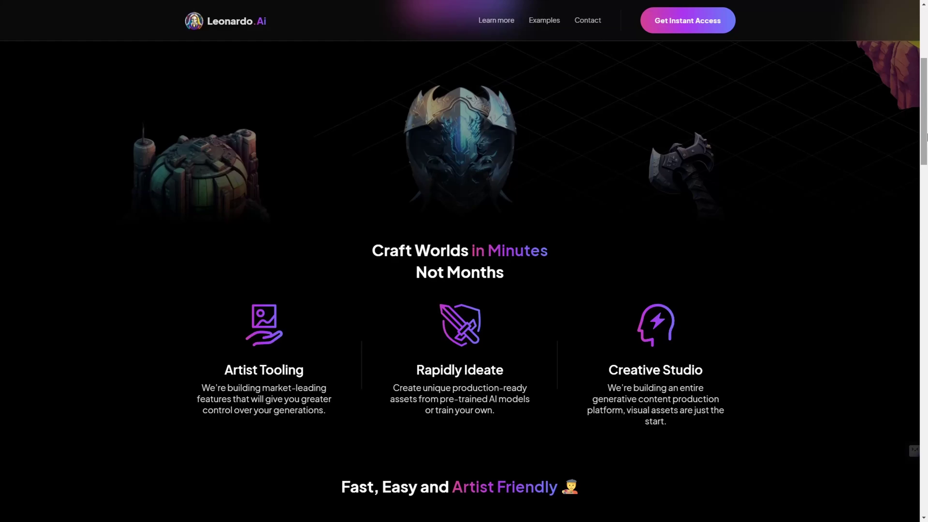
# Scroll the landing page past the feature sections to 'Discover the power of our app'.
pyautogui.moveTo(925, 107); pyautogui.dragTo(926, 190)
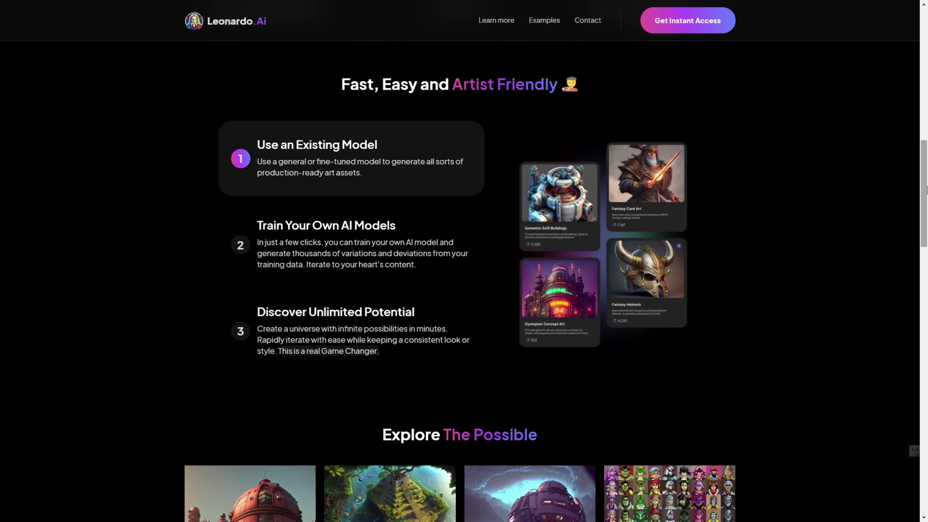
pyautogui.moveTo(926, 190); pyautogui.dragTo(927, 349)
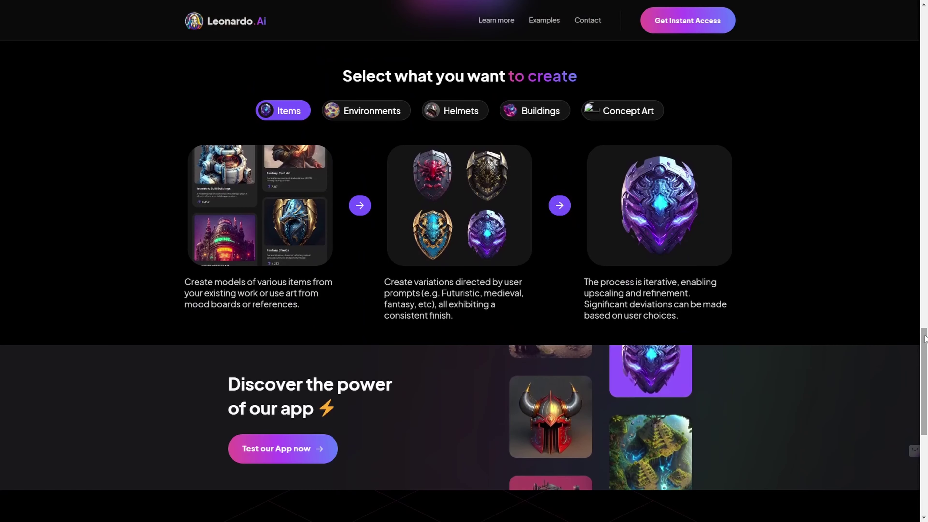
pyautogui.scroll(-5, 171, 307)
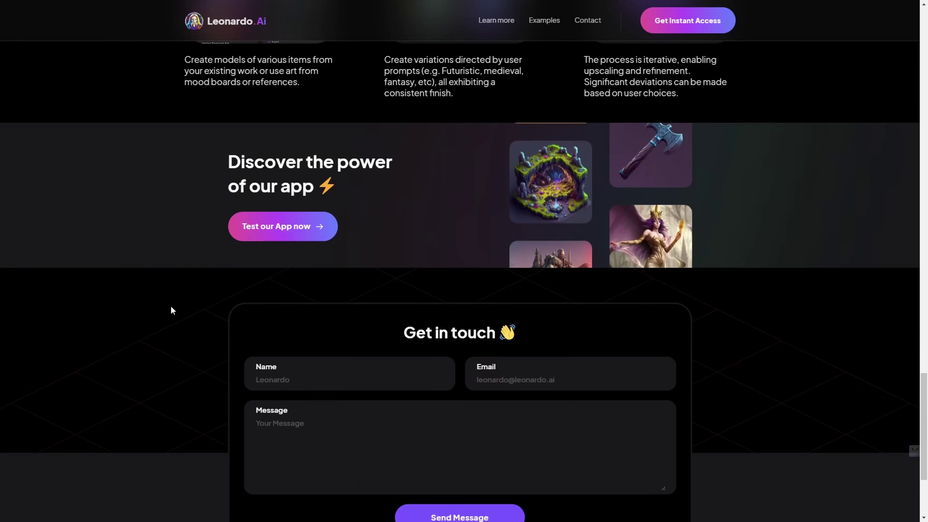
# Enter via 'Test our App now' and step through the Welcome to Leonardo Ai tour to the end.
pyautogui.click(287, 241)
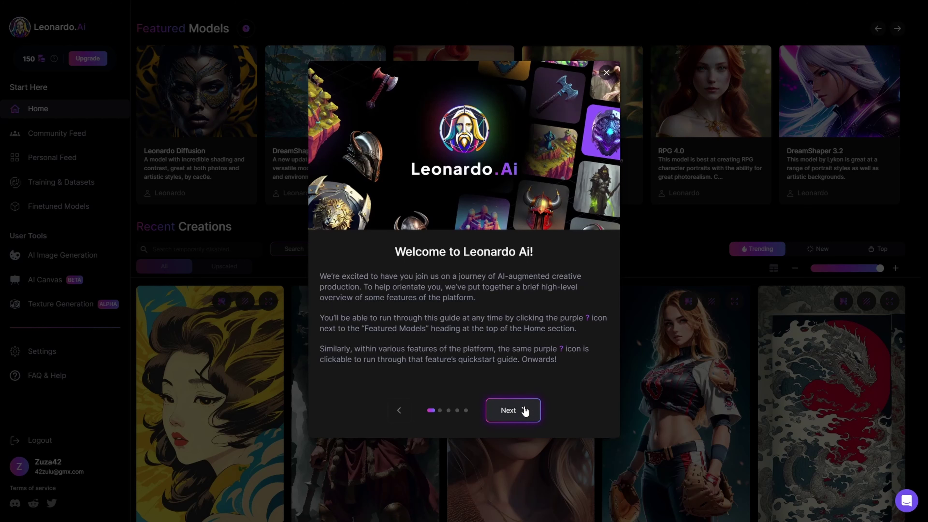
pyautogui.click(513, 410)
pyautogui.click(512, 410)
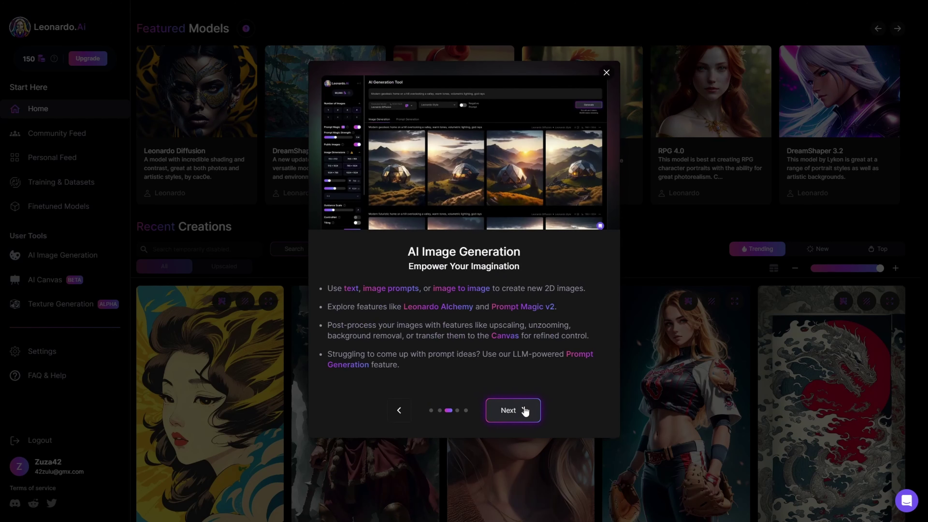
pyautogui.click(524, 410)
pyautogui.click(524, 410)
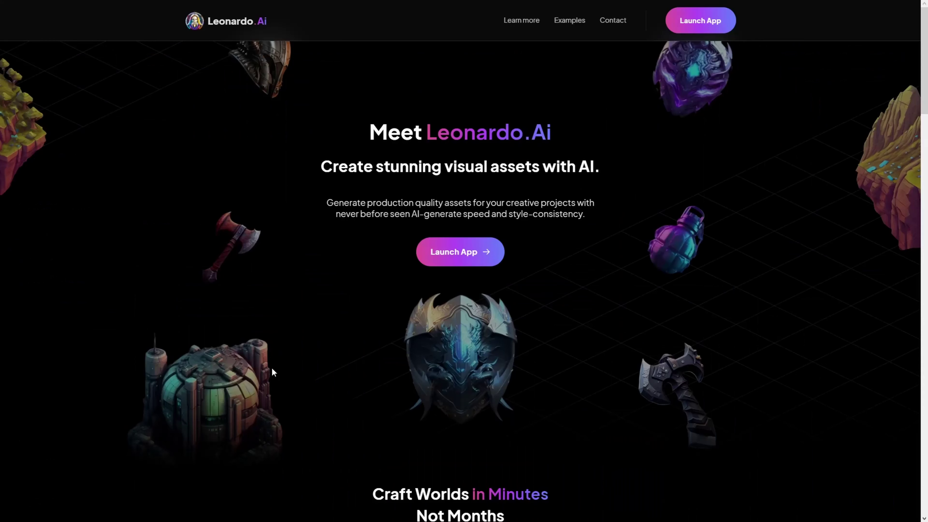
# Launch the app, begin the Leonardo.Ai login, and switch to signing up a new account.
pyautogui.click(453, 252)
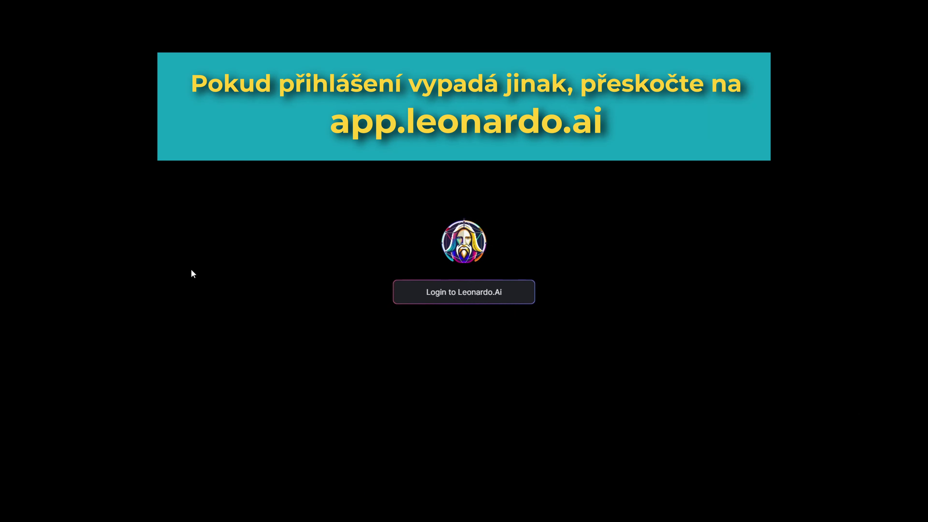
pyautogui.click(466, 292)
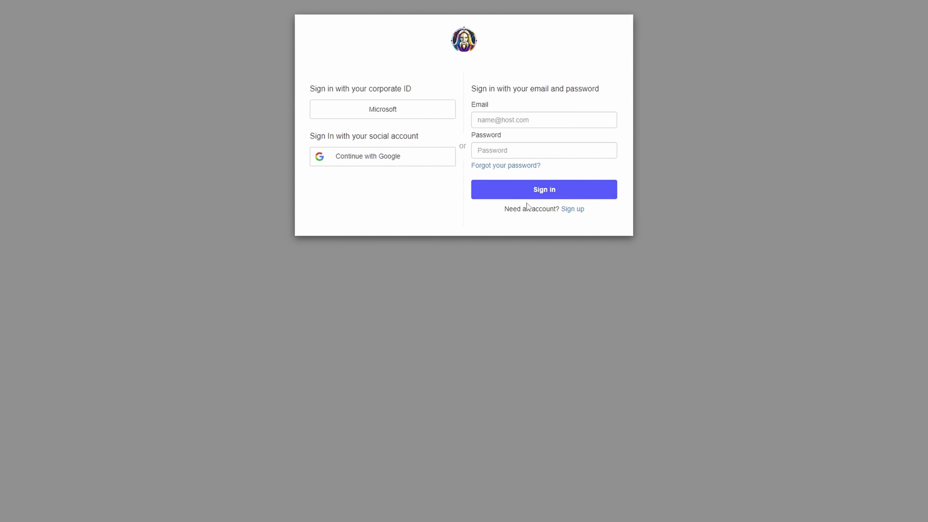
pyautogui.click(575, 210)
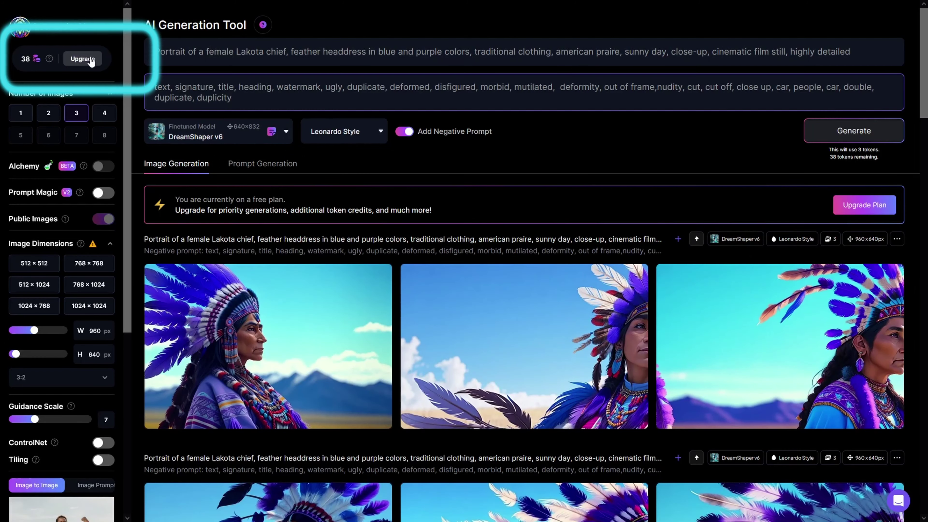
# Review monthly-billed Upgrade plan prices, then open the DreamShaper v6 featured model details.
pyautogui.click(89, 56)
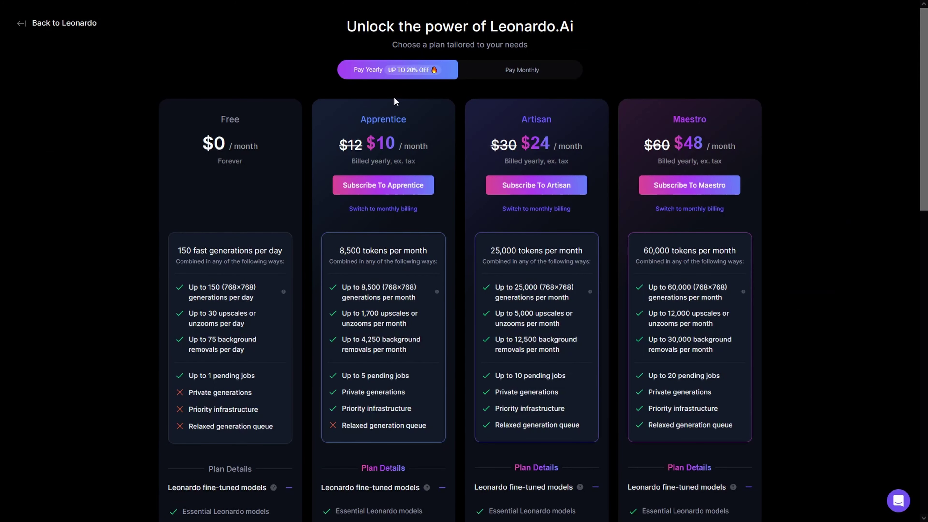
pyautogui.click(545, 75)
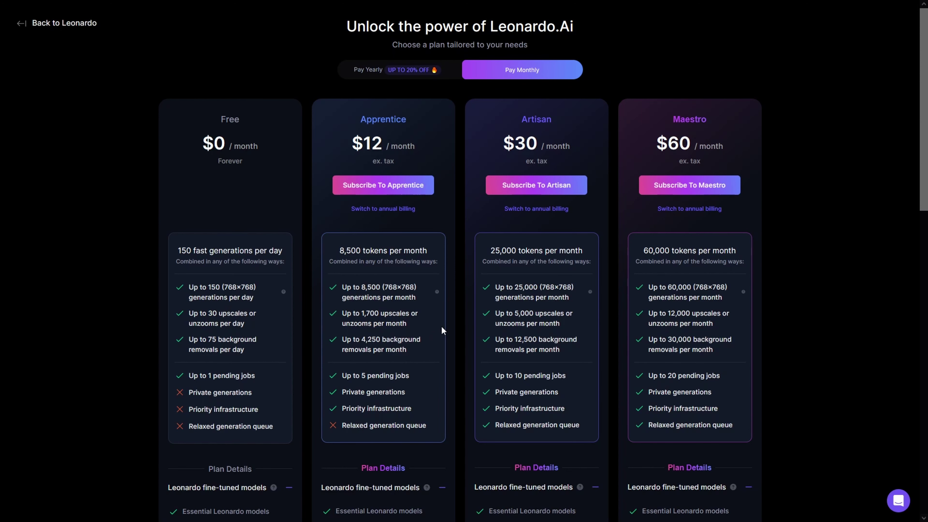
pyautogui.scroll(-2, 441, 330)
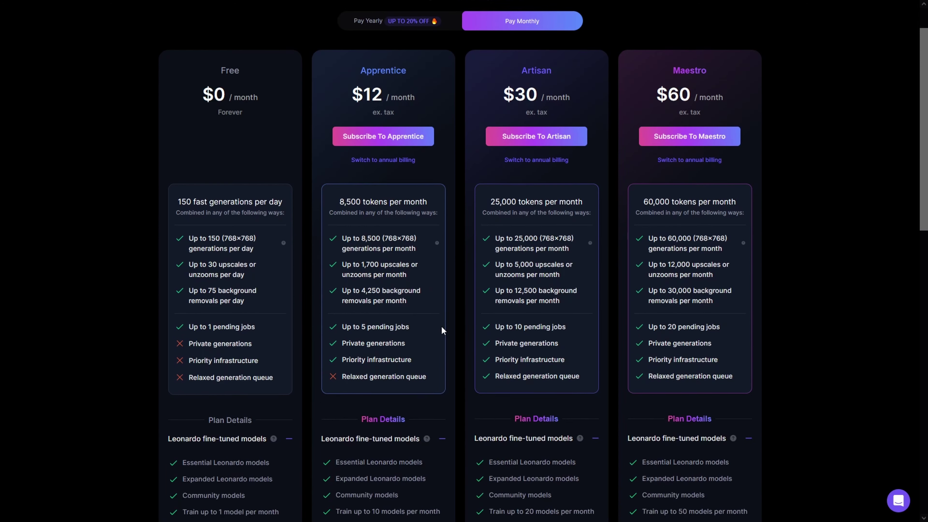
pyautogui.scroll(-3, 442, 330)
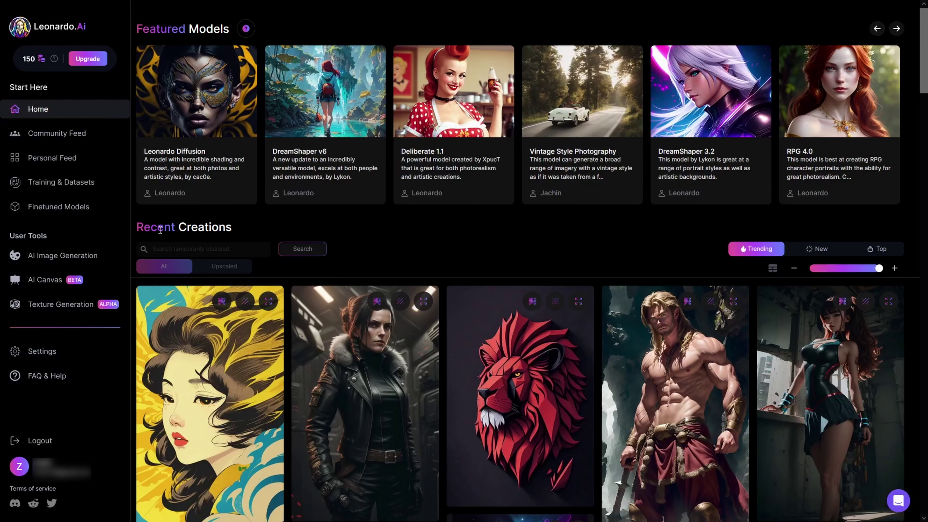
pyautogui.click(323, 158)
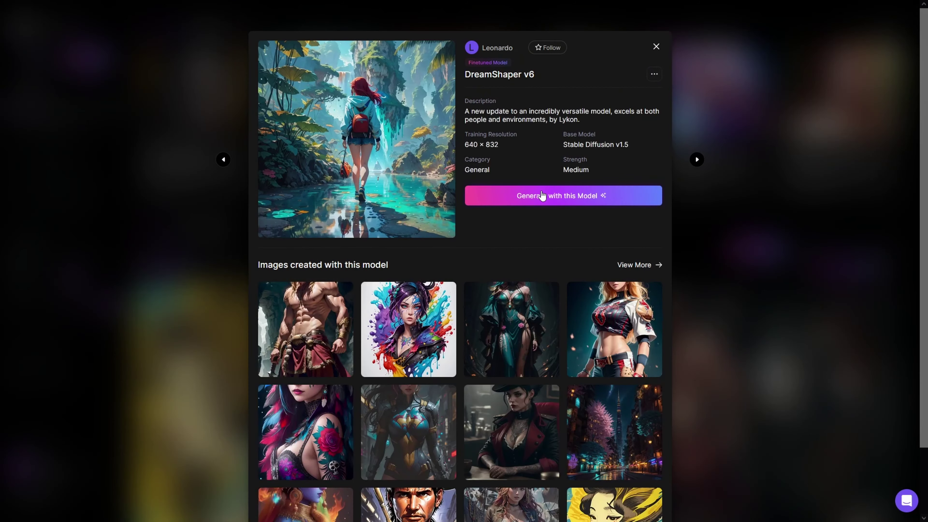
# Start generating images with the DreamShaper v6 model.
pyautogui.click(557, 196)
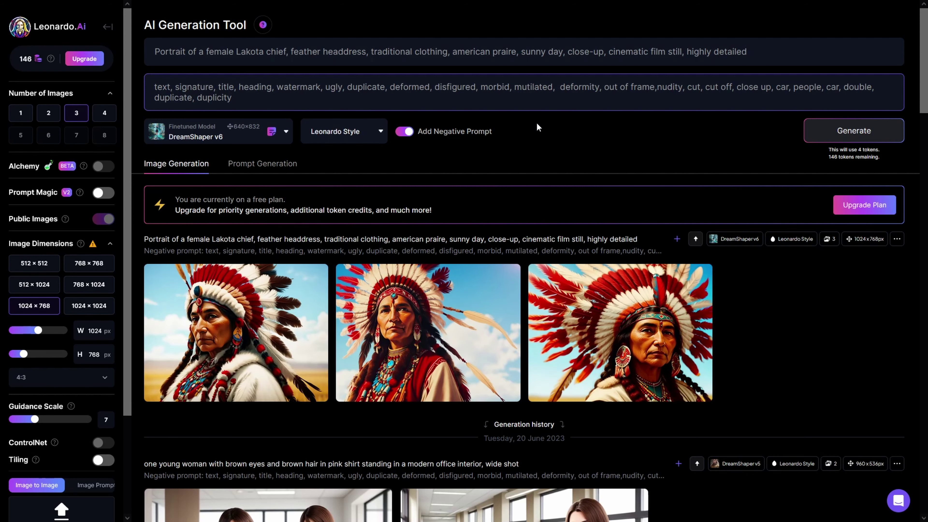
pyautogui.click(299, 314)
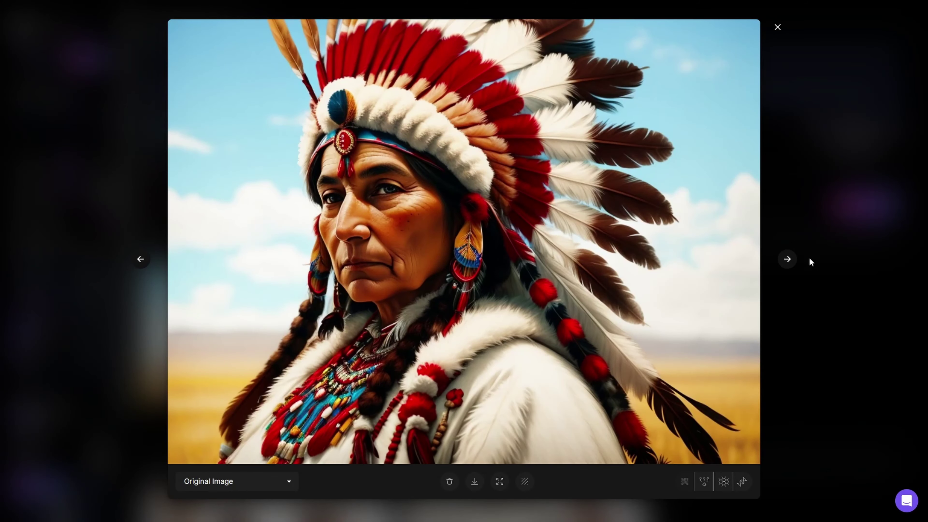
pyautogui.click(787, 260)
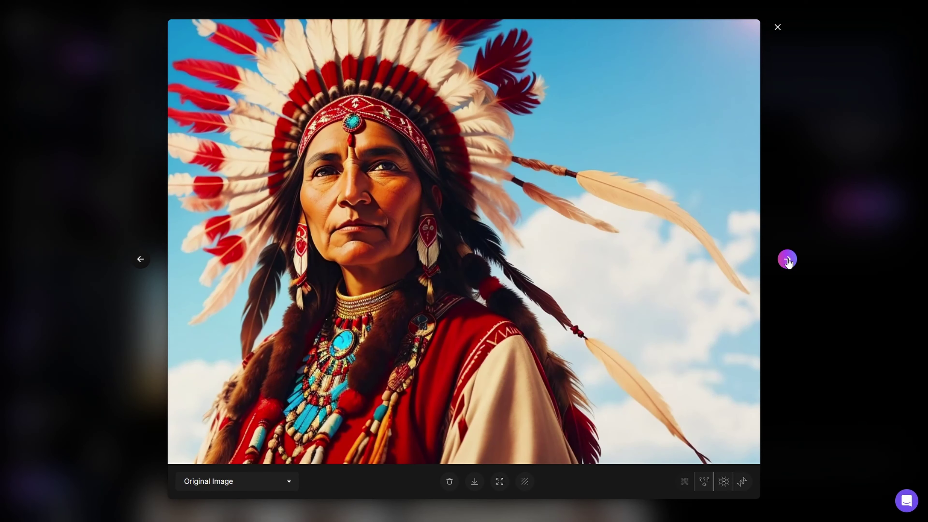
pyautogui.click(787, 260)
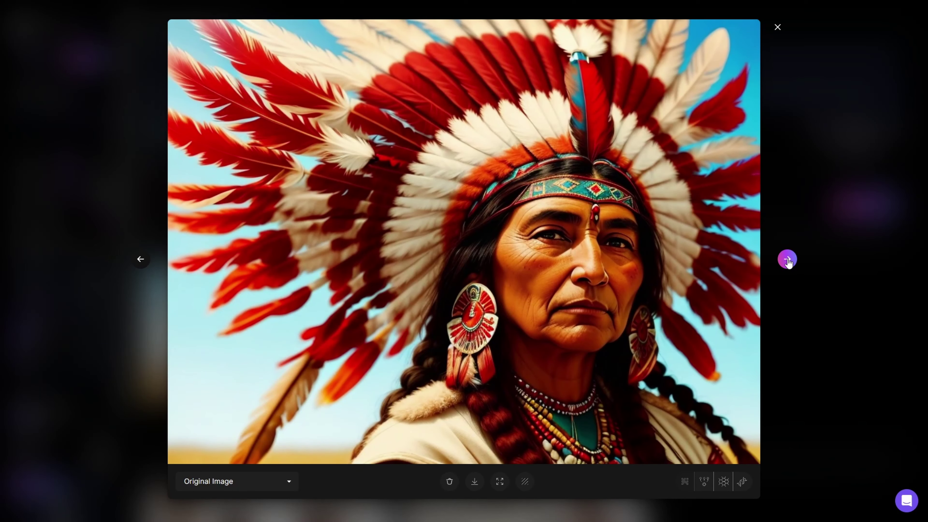
pyautogui.click(778, 29)
pyautogui.moveTo(235, 332)
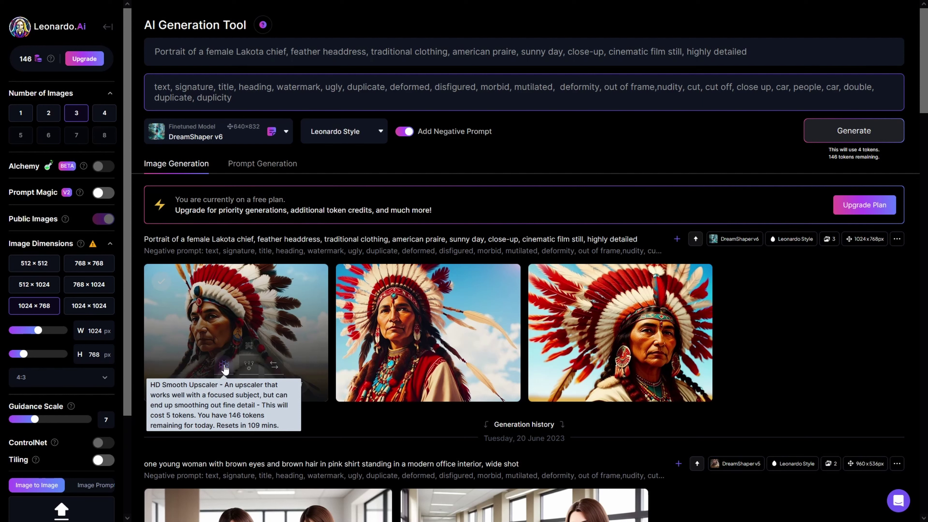
# Apply HD Smooth upscaling to the first Lakota chief portrait, leaving 141 tokens.
pyautogui.click(224, 366)
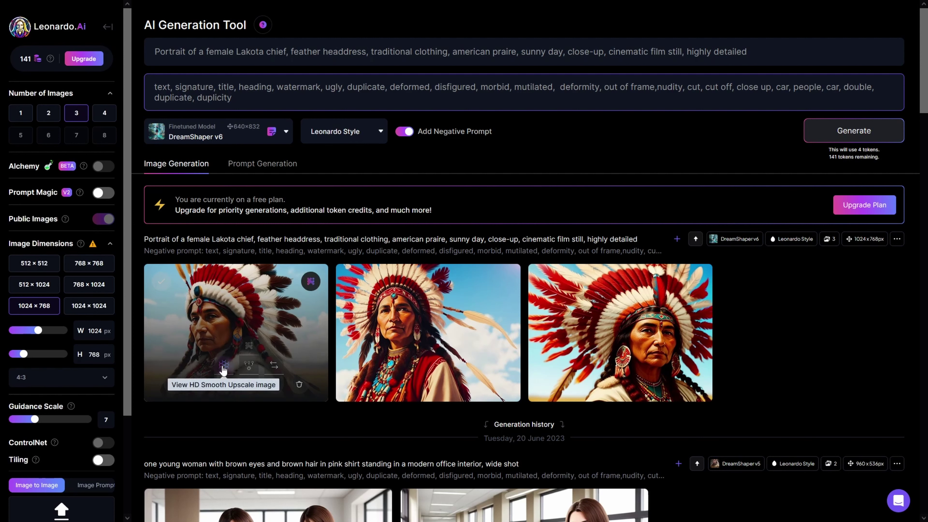
# HD Crisp upscale the first portrait, view it full-size with its version list, then close.
pyautogui.click(249, 365)
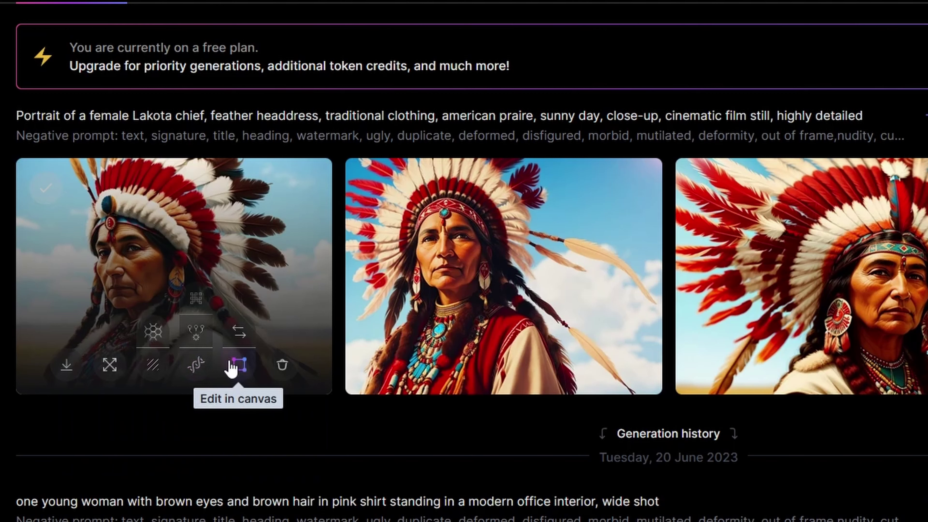
pyautogui.click(238, 332)
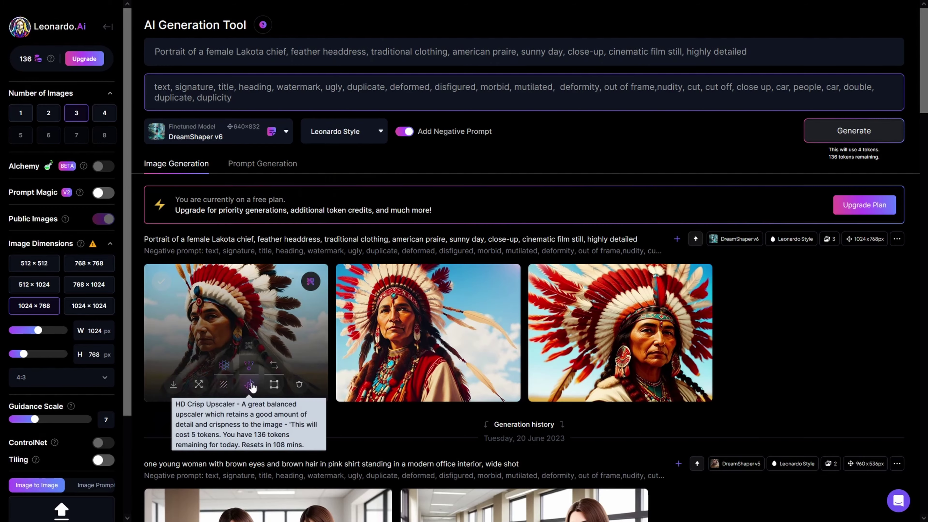
pyautogui.click(249, 365)
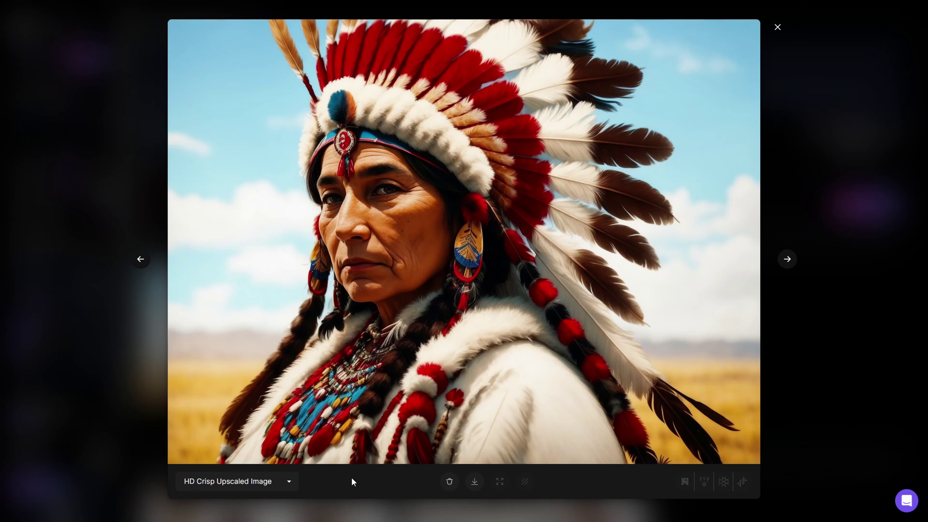
pyautogui.click(291, 481)
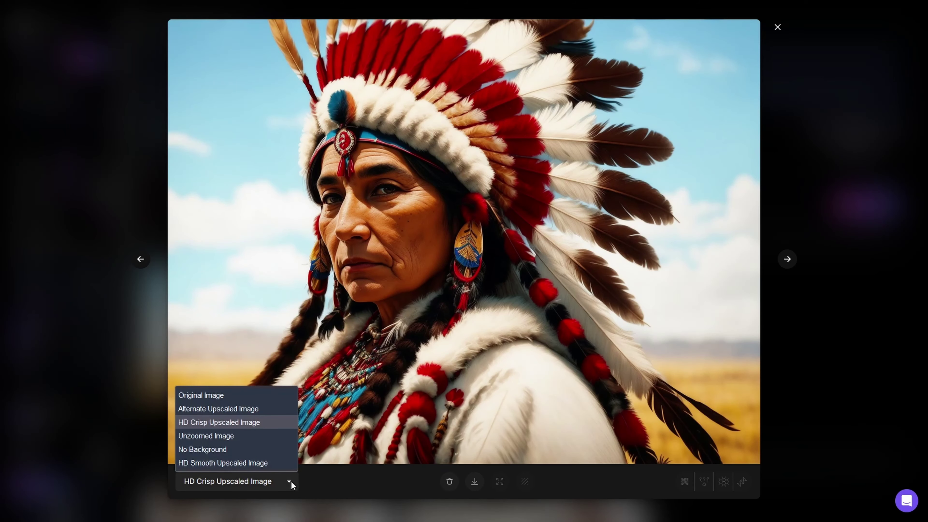
pyautogui.click(238, 454)
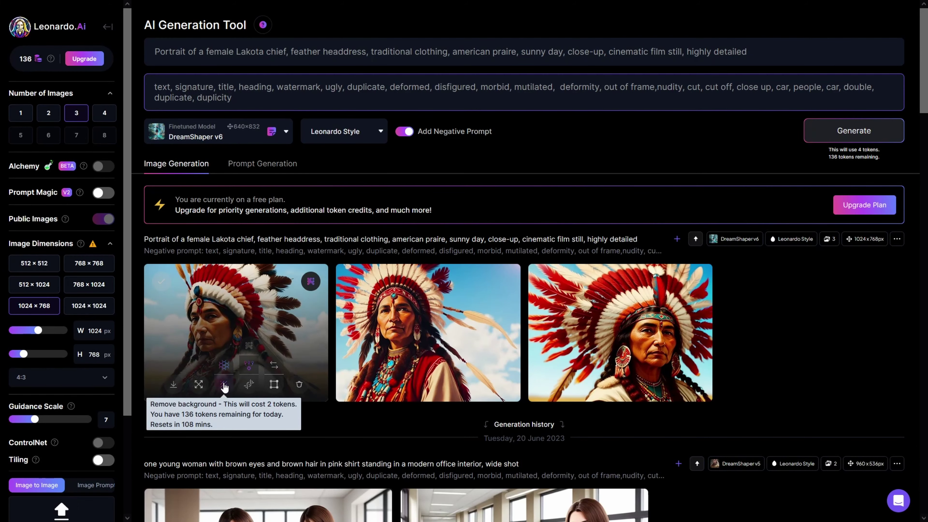
# Create an Unzoom version of the first portrait and compare it with the Original Image.
pyautogui.click(251, 385)
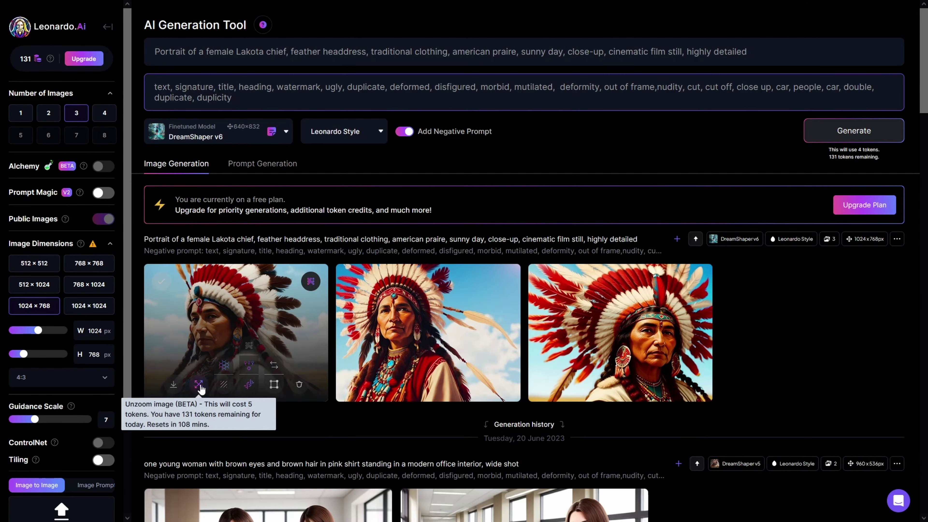
pyautogui.click(199, 387)
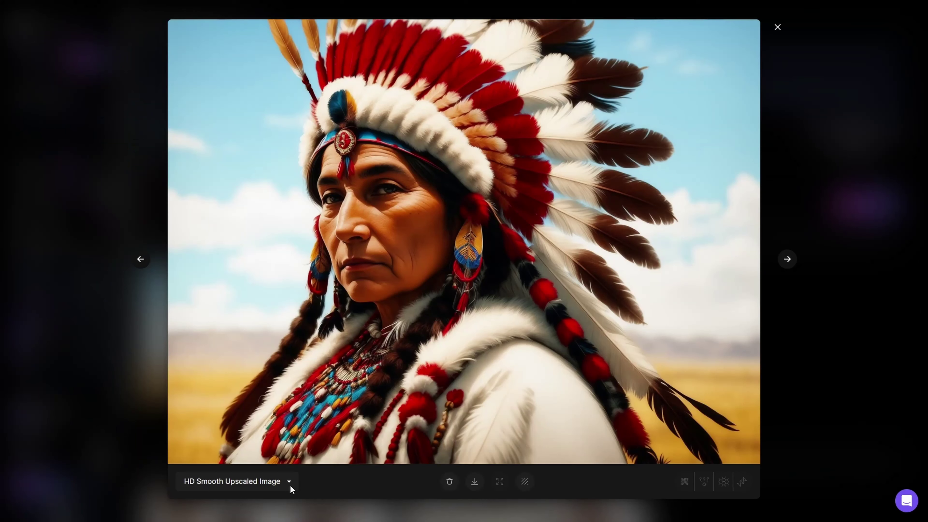
pyautogui.click(289, 482)
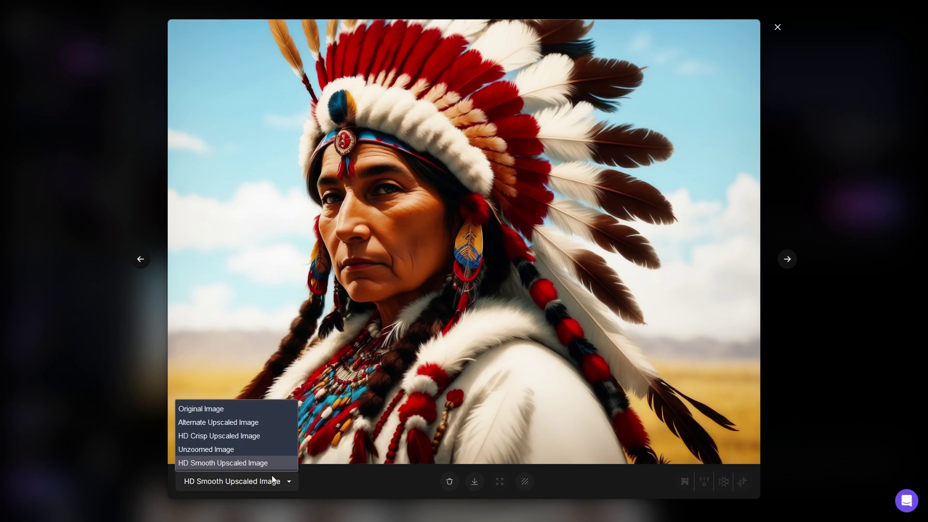
pyautogui.click(224, 450)
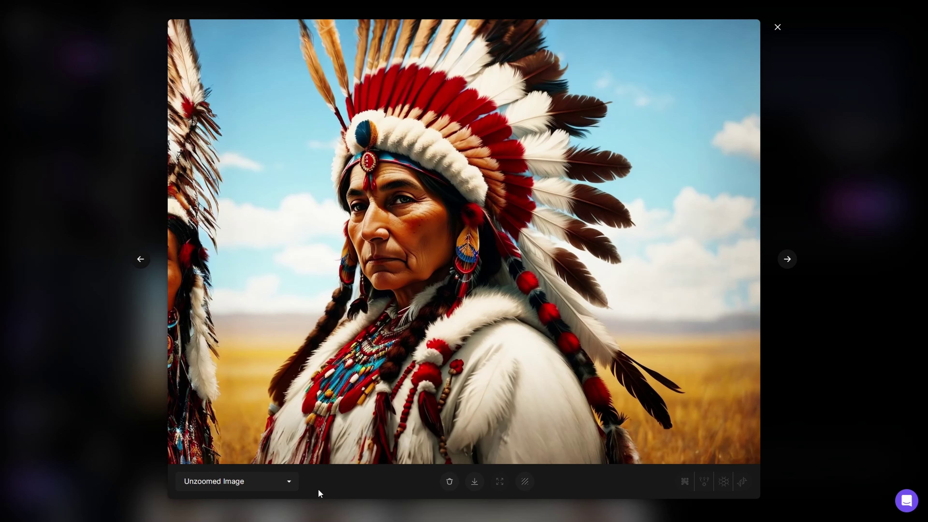
pyautogui.click(290, 480)
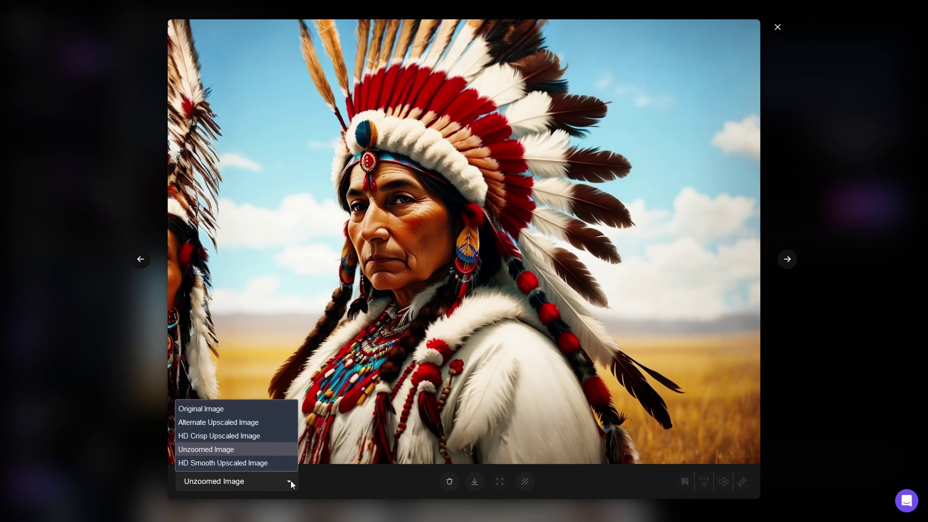
pyautogui.click(210, 412)
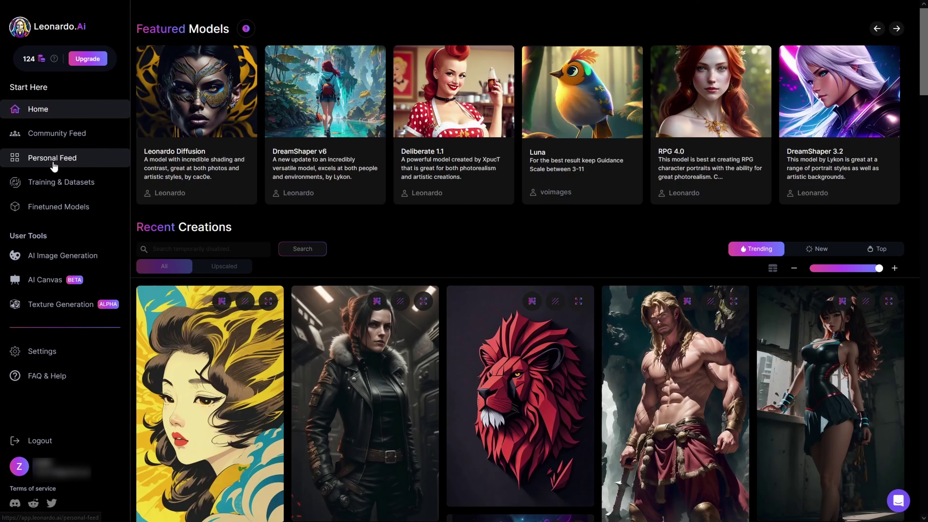
# Open the Lakota chief portrait from Personal Feed and browse its version and action menus.
pyautogui.click(53, 161)
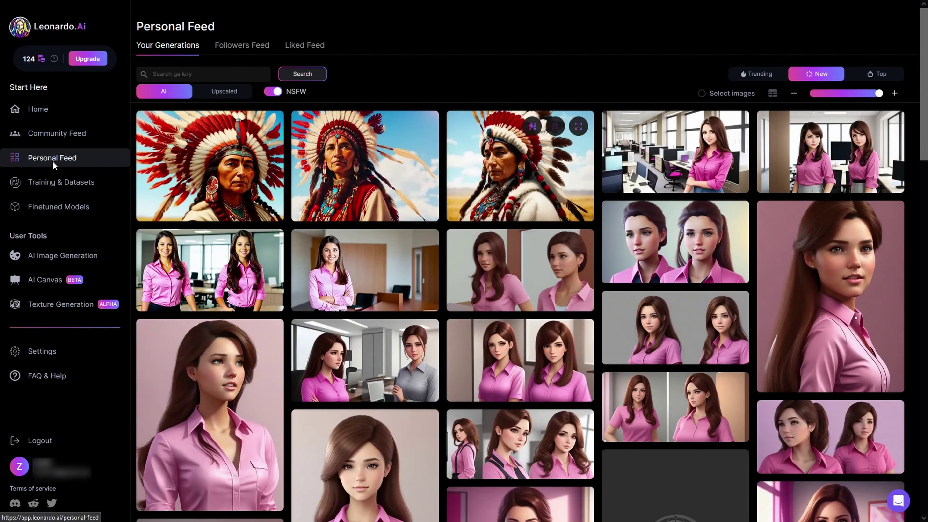
pyautogui.click(222, 148)
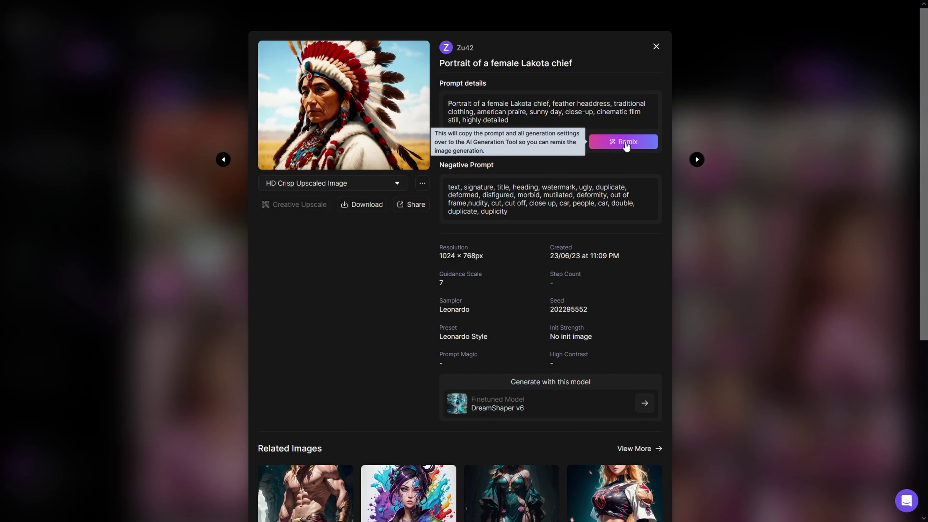
pyautogui.click(397, 186)
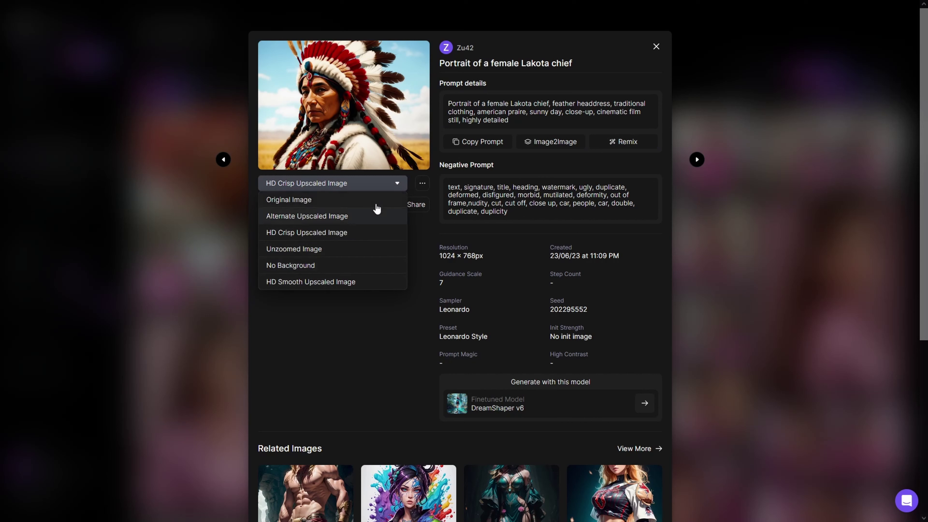
pyautogui.click(434, 192)
pyautogui.click(423, 185)
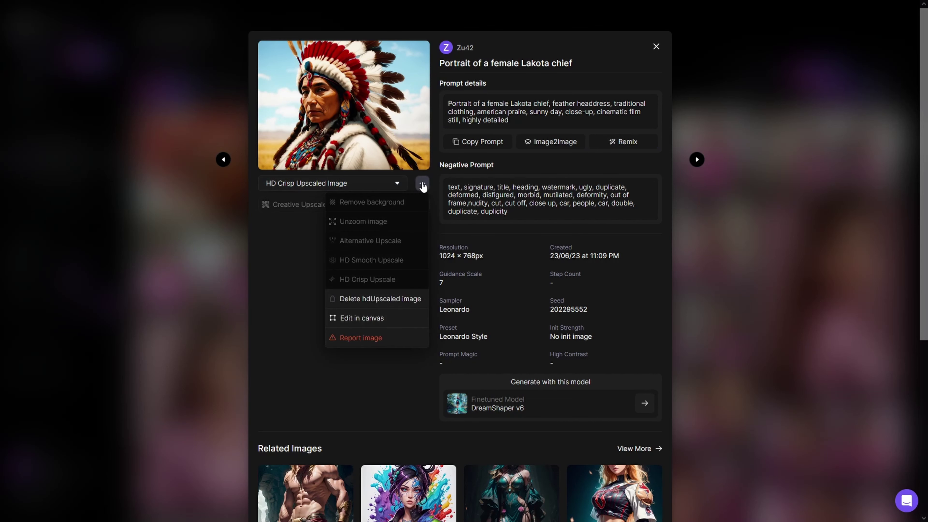
# Copy seed 202295552 from the image details and close the modal.
pyautogui.doubleClick(569, 310)
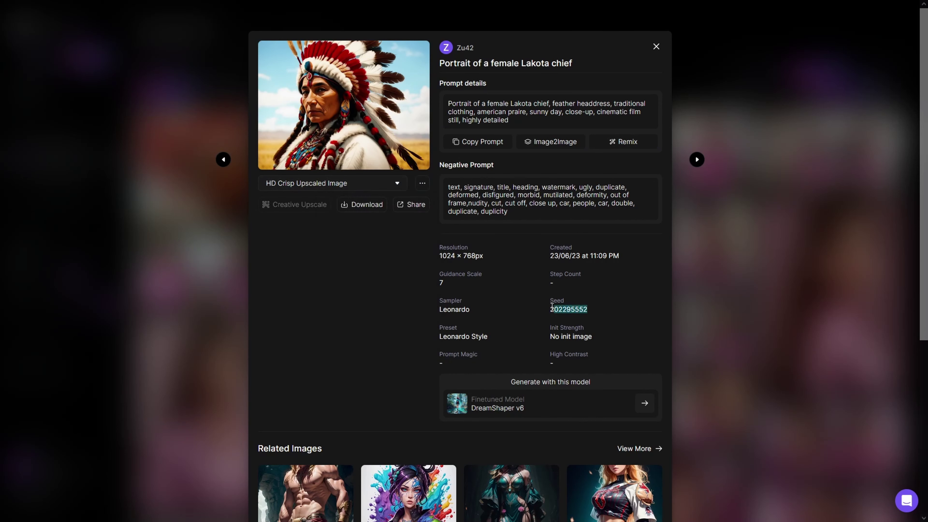
pyautogui.hotkey('ctrl', 'c')
pyautogui.click(586, 309)
pyautogui.moveTo(587, 310); pyautogui.dragTo(550, 312)
pyautogui.click(656, 48)
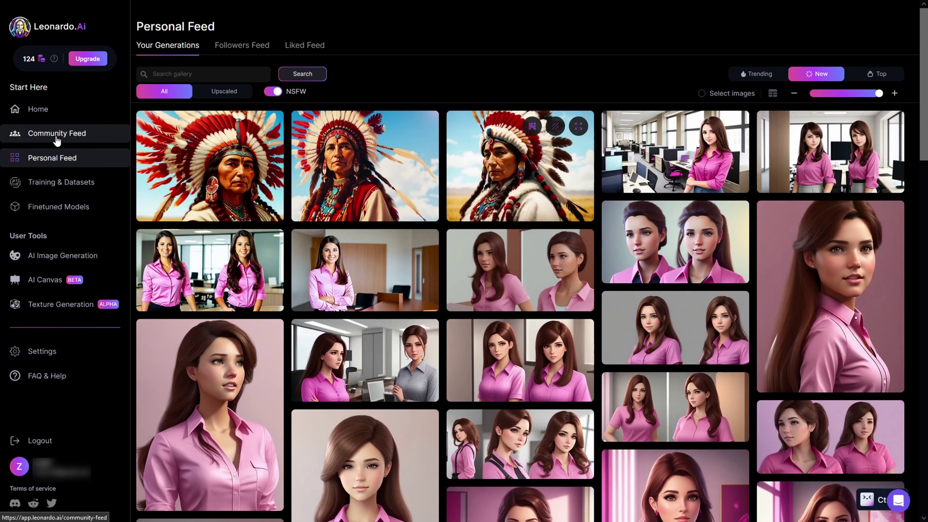
# In AI Image Generation, enable fixed seed 202295552 and Add Negative Prompt.
pyautogui.click(63, 255)
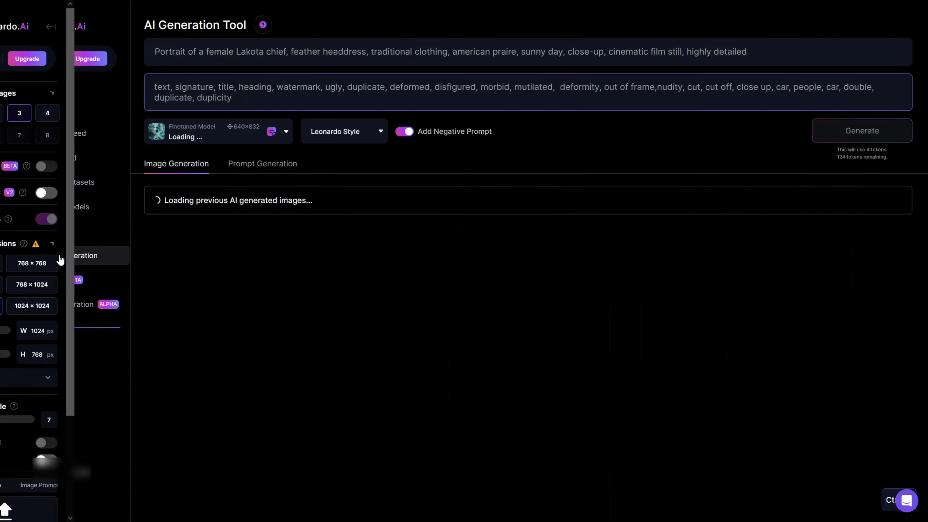
pyautogui.click(102, 416)
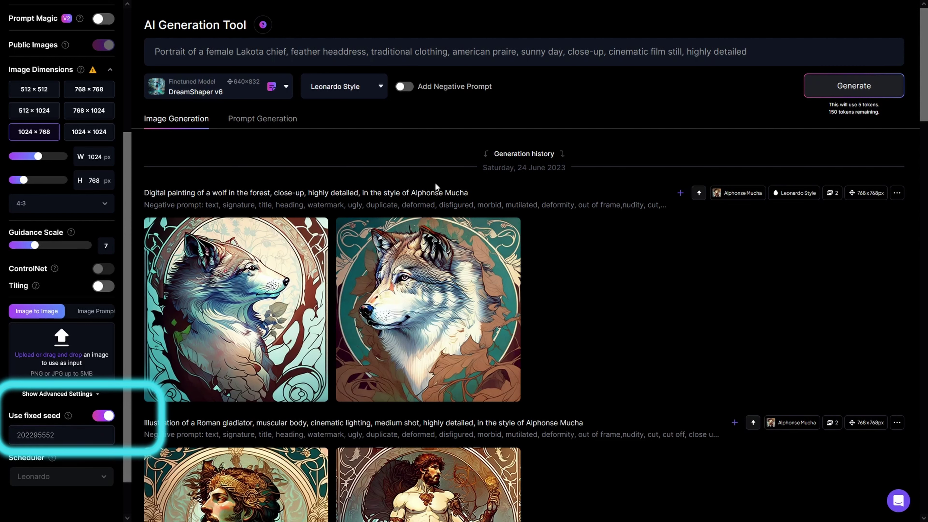
pyautogui.click(404, 86)
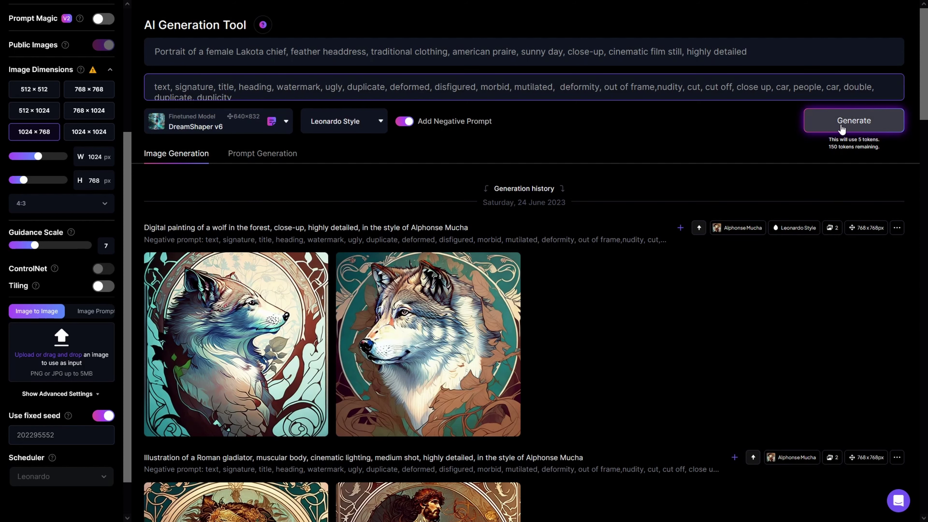
# Generate four new Lakota chief portraits with the fixed seed and view the second full-size.
pyautogui.click(841, 128)
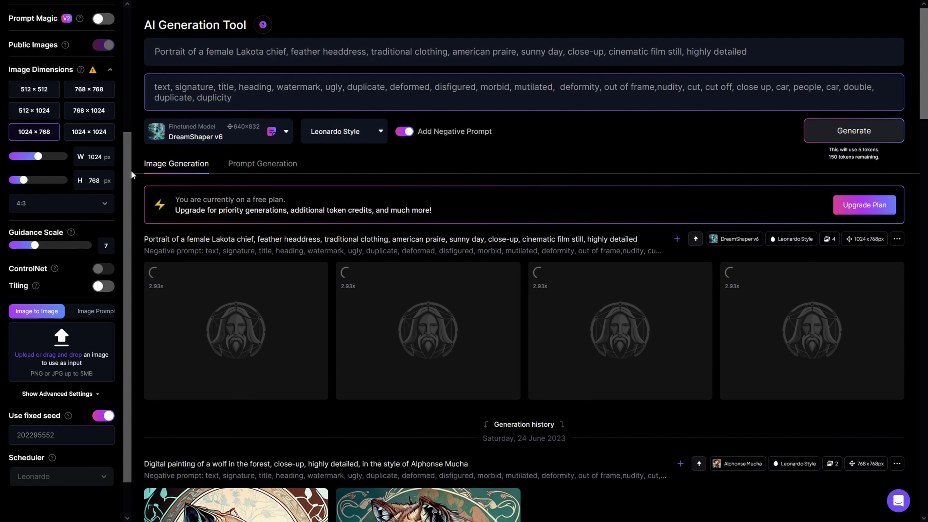
pyautogui.moveTo(129, 170); pyautogui.dragTo(139, 53)
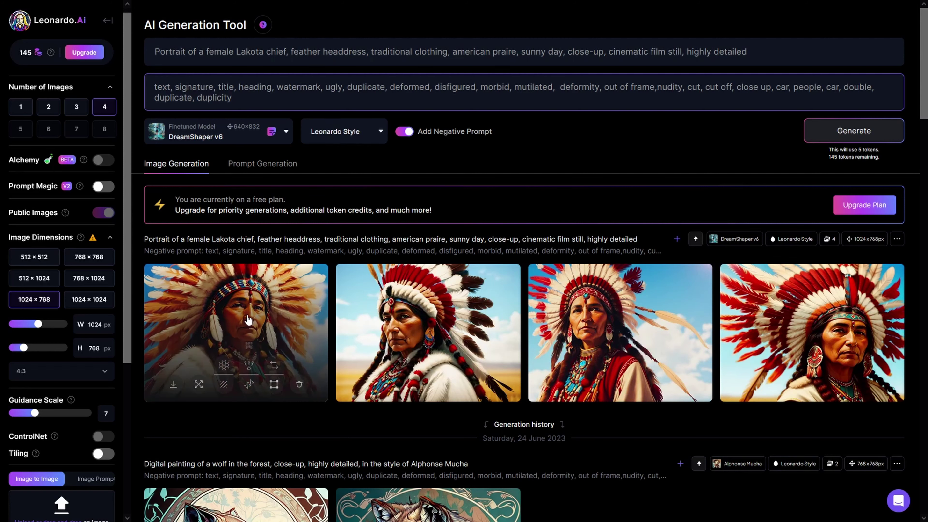
pyautogui.moveTo(427, 330)
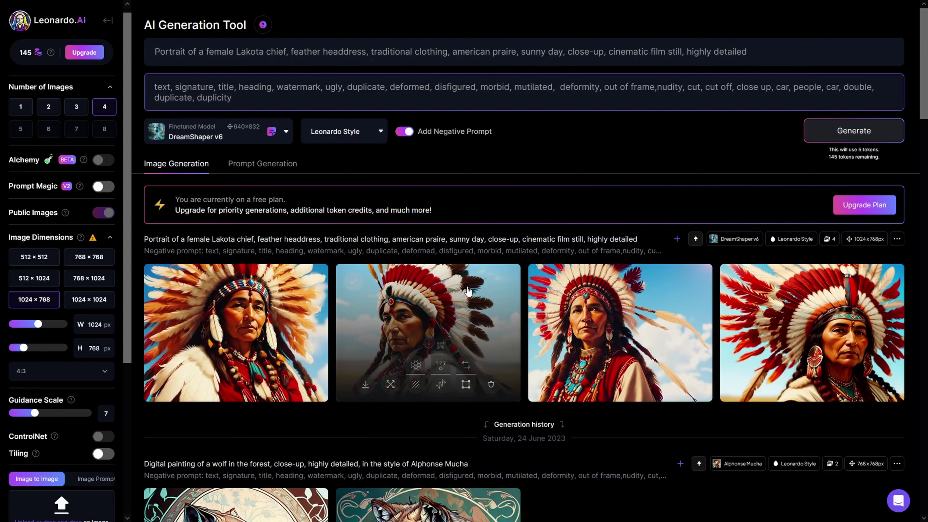
pyautogui.click(464, 294)
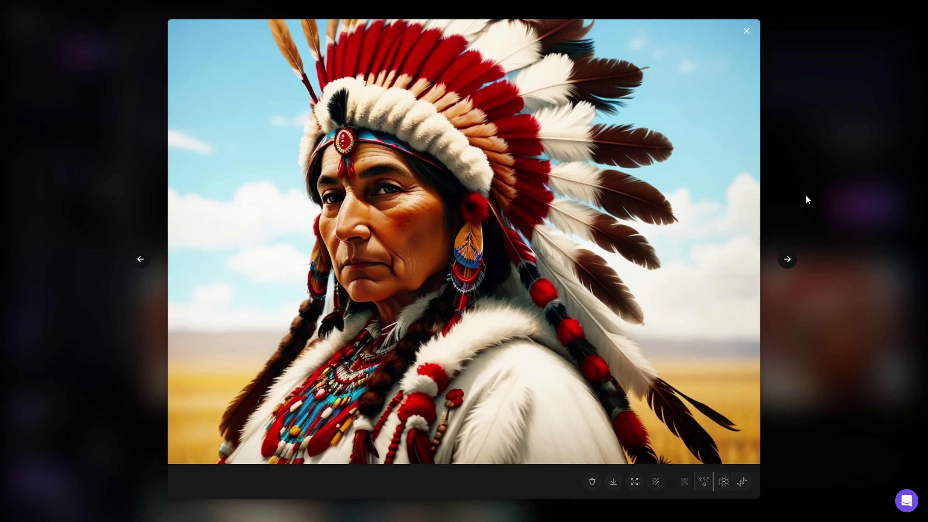
# Step to a portrait showing seed 202295552 and copy its creation date.
pyautogui.click(787, 259)
pyautogui.click(787, 259)
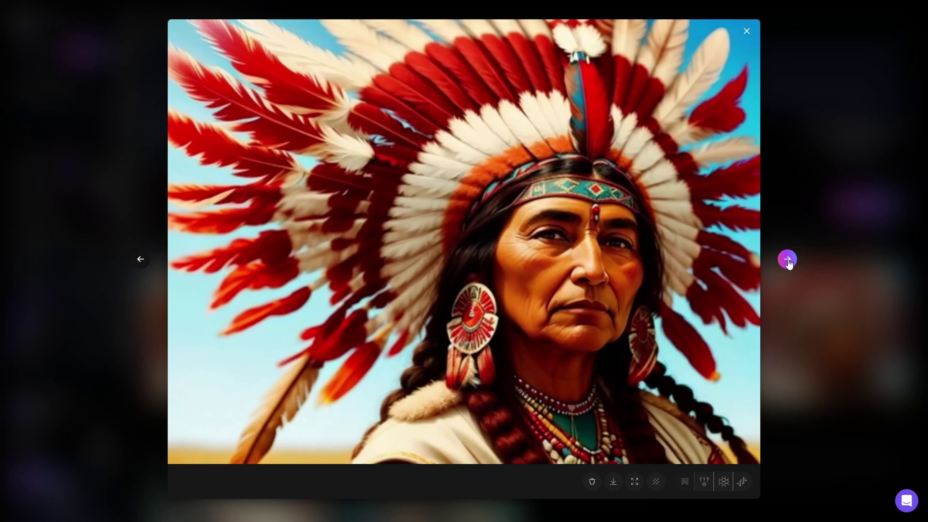
pyautogui.click(788, 259)
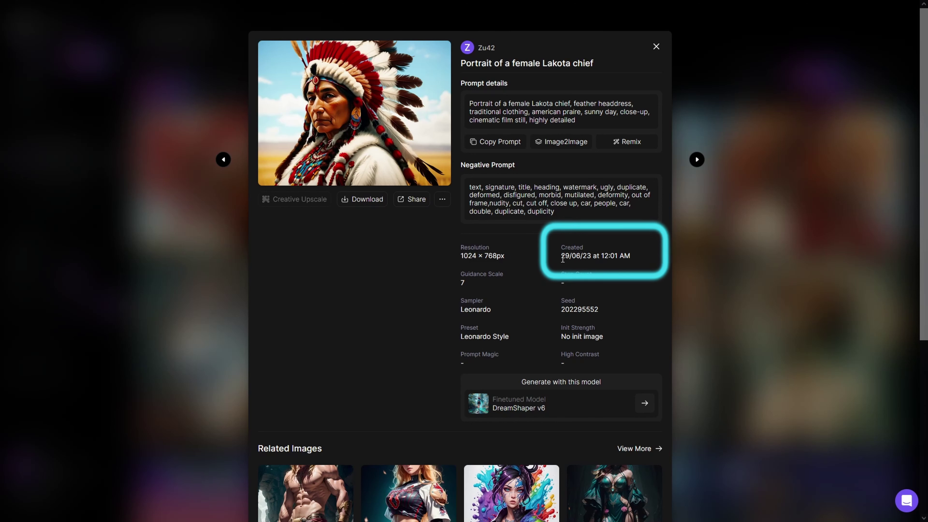
pyautogui.tripleClick(580, 256)
pyautogui.hotkey('ctrl', 'c')
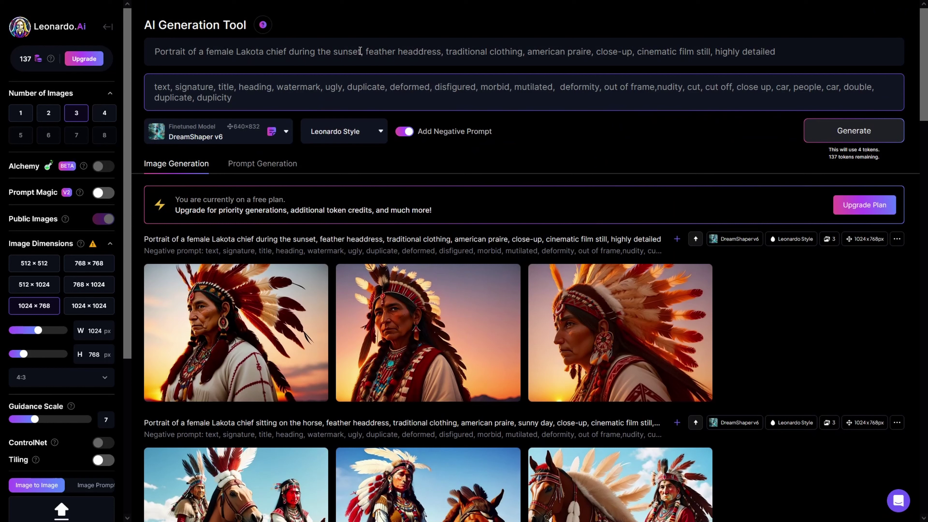
# Delete 'during the sunset', add 'blue' before 'feather headdress', and view the resulting portrait.
pyautogui.moveTo(360, 52); pyautogui.dragTo(290, 51)
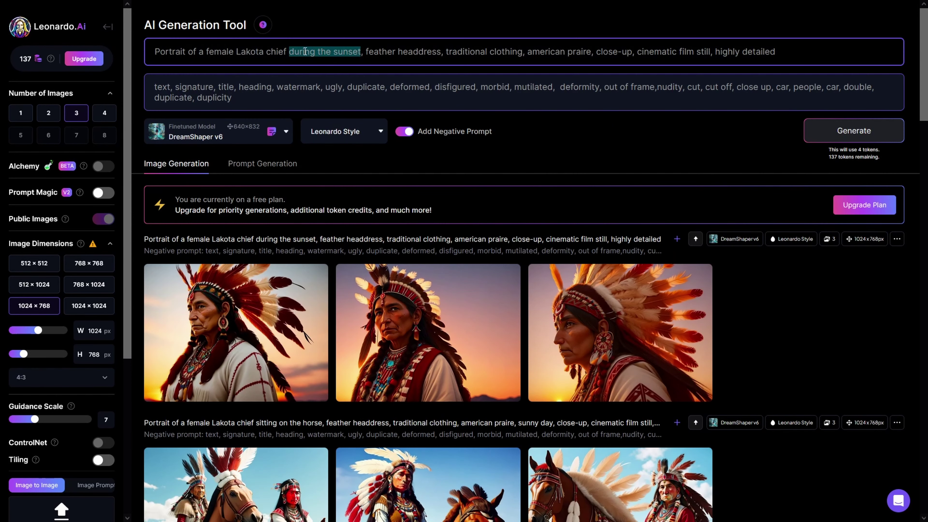
pyautogui.press('BackSpace')
pyautogui.press('BackSpace')
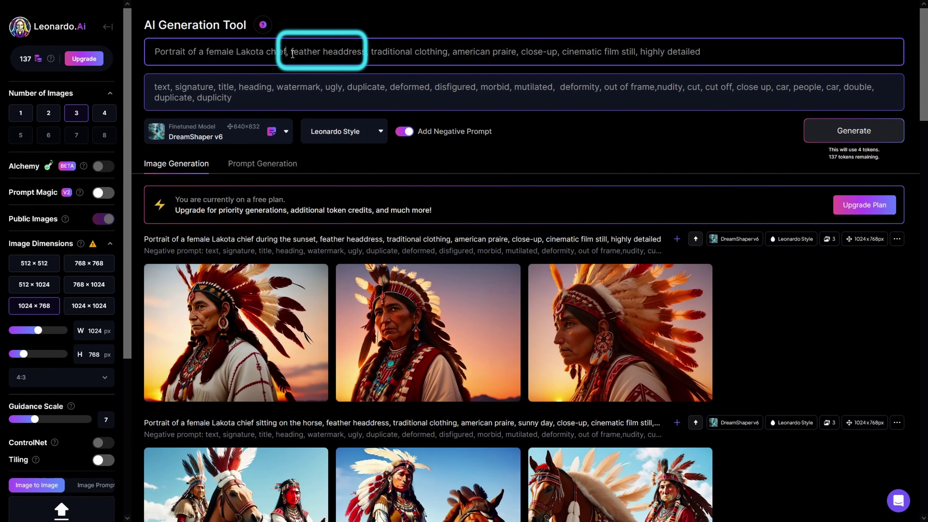
pyautogui.write('bl')
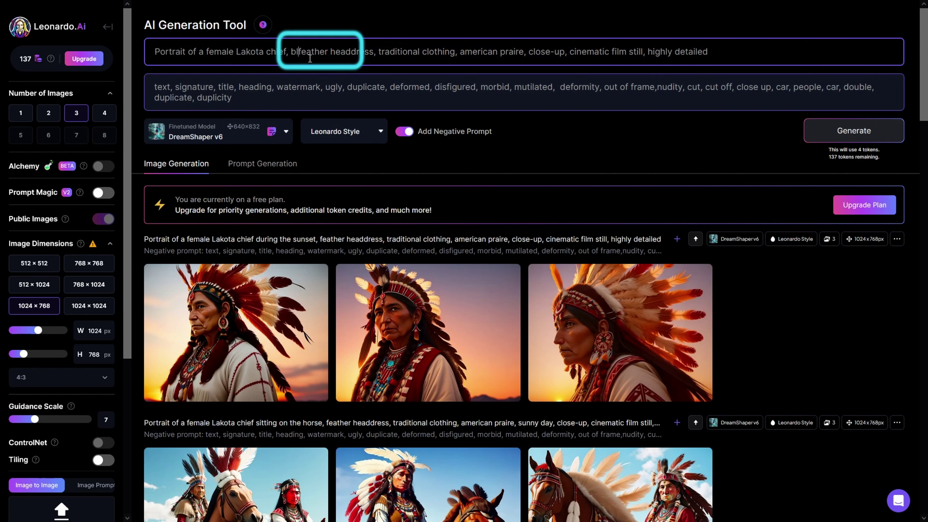
pyautogui.write('ue')
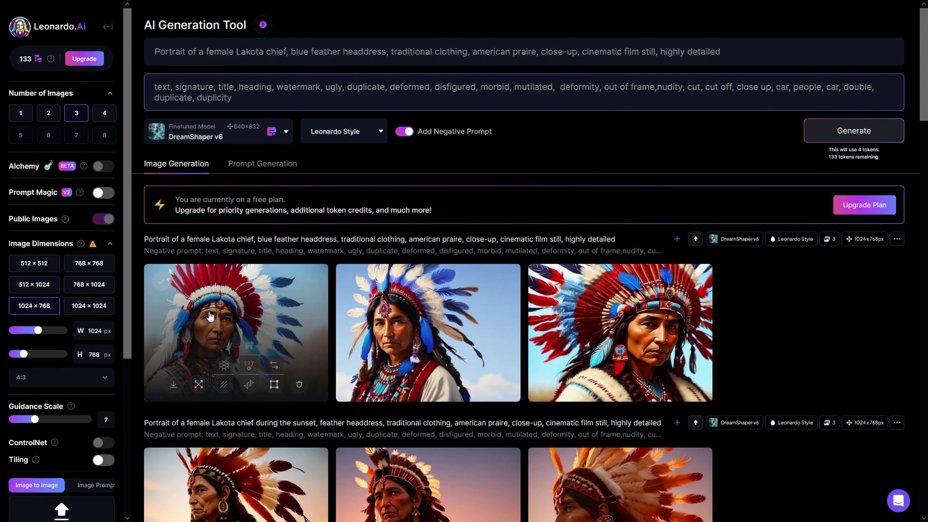
pyautogui.click(210, 316)
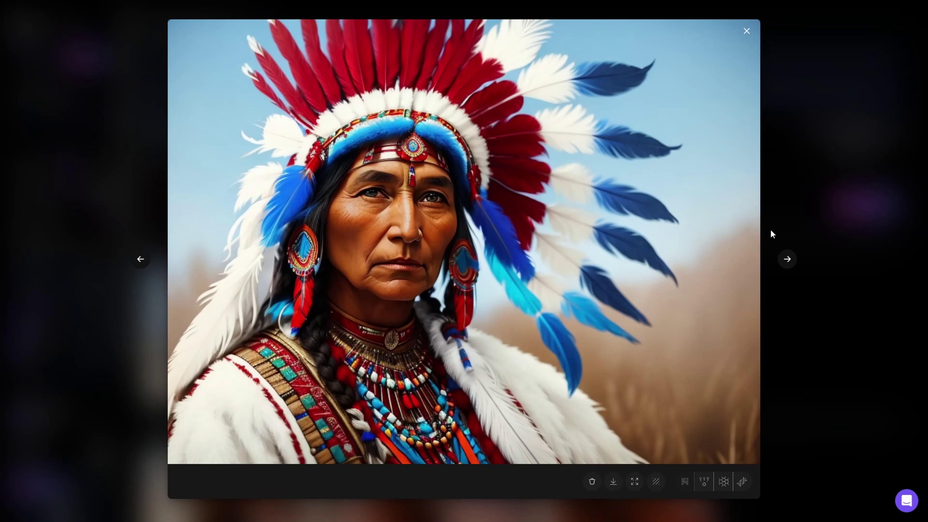
# Page through two more portraits, then paste the copied seed into the Advanced Settings seed field.
pyautogui.click(788, 260)
pyautogui.click(787, 259)
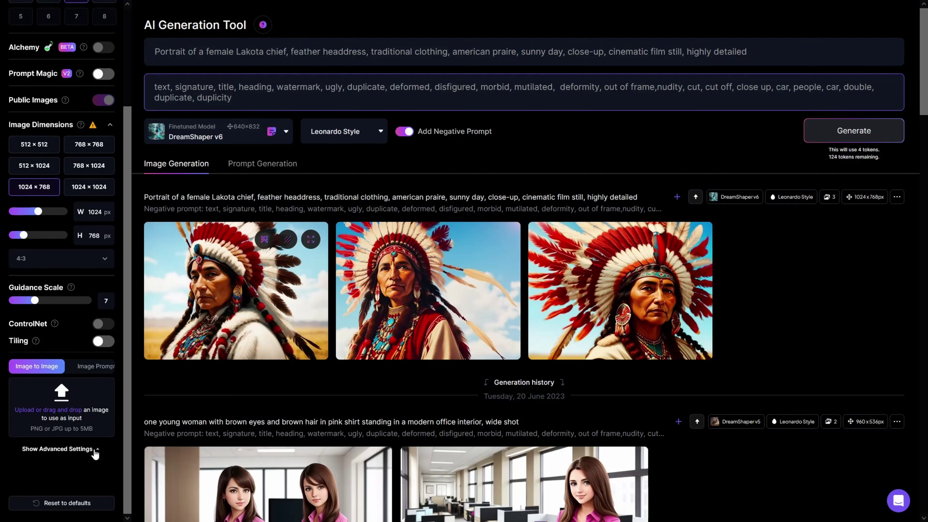
pyautogui.click(58, 448)
pyautogui.scroll(-3, 58, 383)
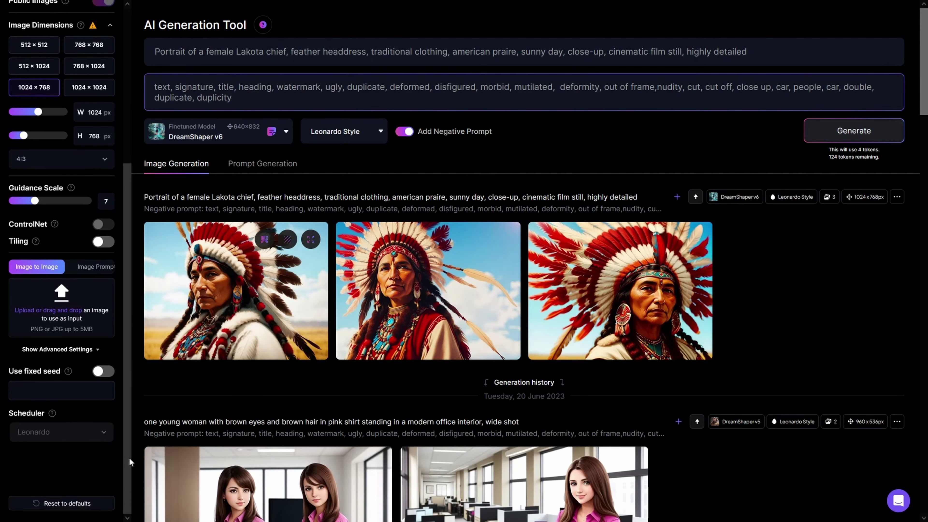
pyautogui.click(36, 391)
pyautogui.hotkey('ctrl', 'v')
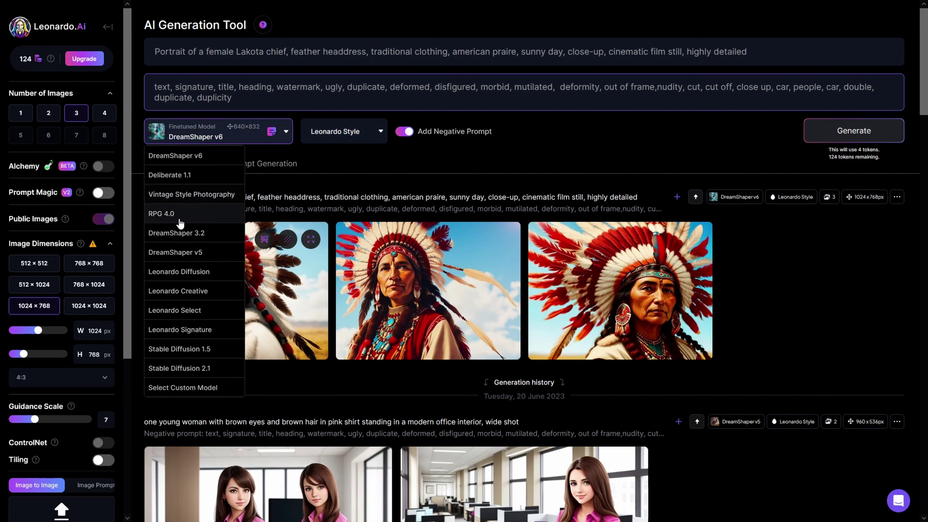
# Switch the model to RPG 4.0 at 1024×768 and browse its new portraits full size.
pyautogui.click(180, 215)
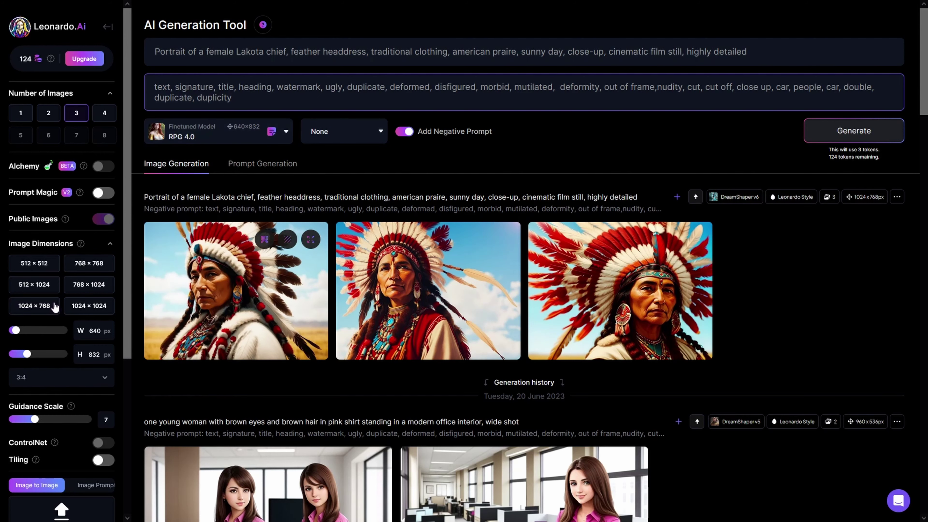
pyautogui.click(42, 309)
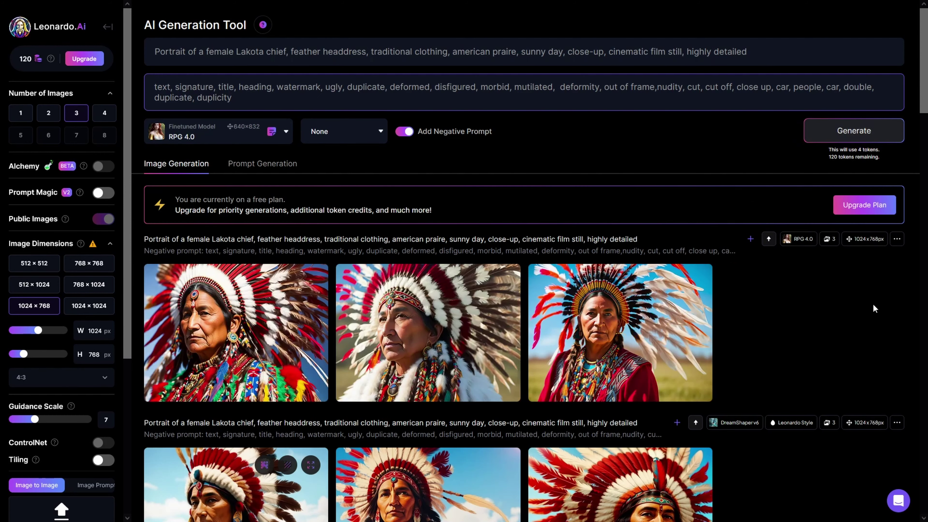
pyautogui.click(278, 380)
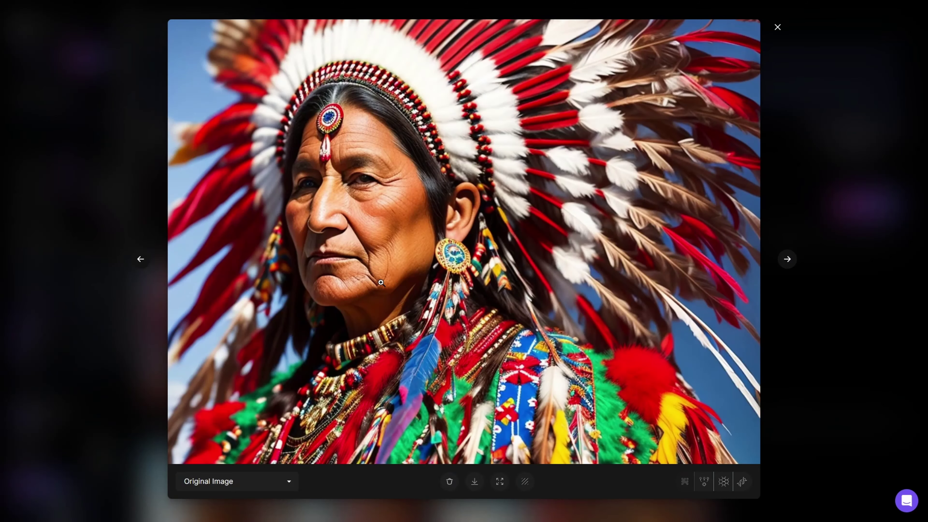
pyautogui.click(787, 260)
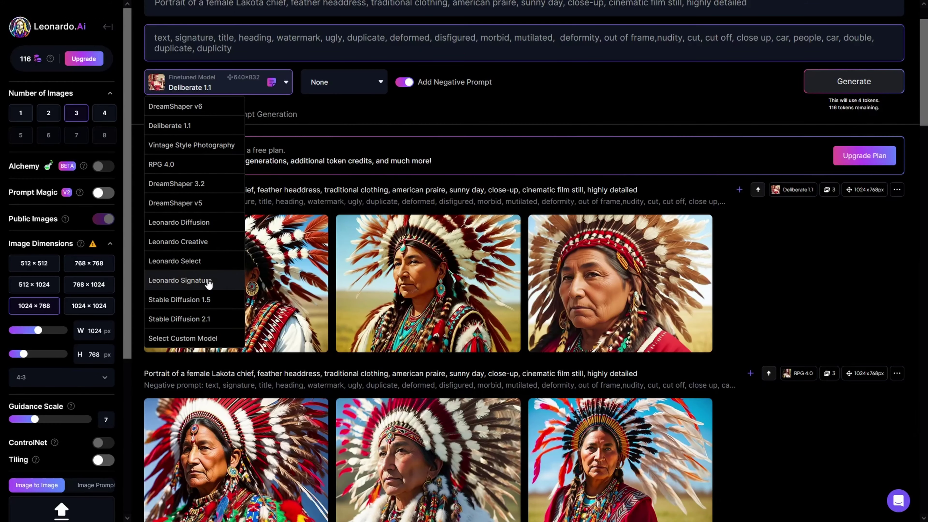
# Switch the model to Leonardo Signature and browse the next portraits.
pyautogui.click(206, 262)
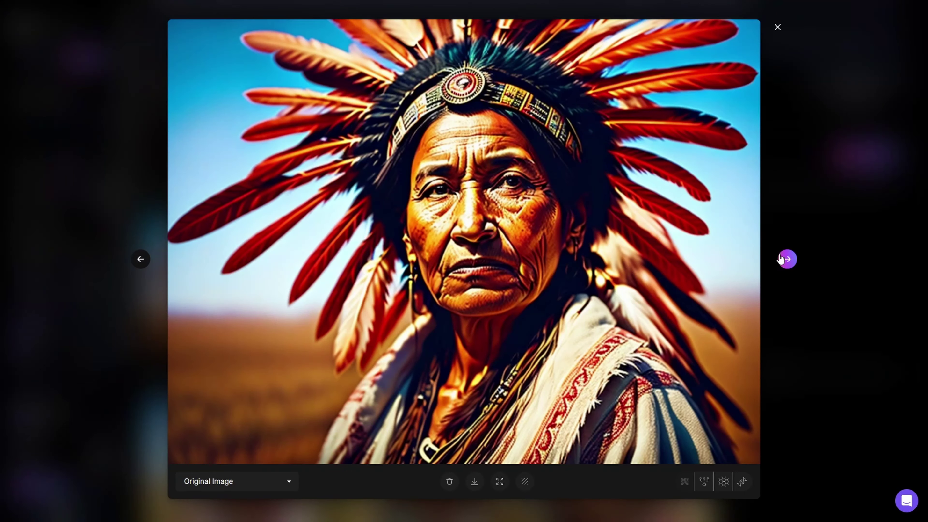
pyautogui.click(787, 260)
pyautogui.click(787, 260)
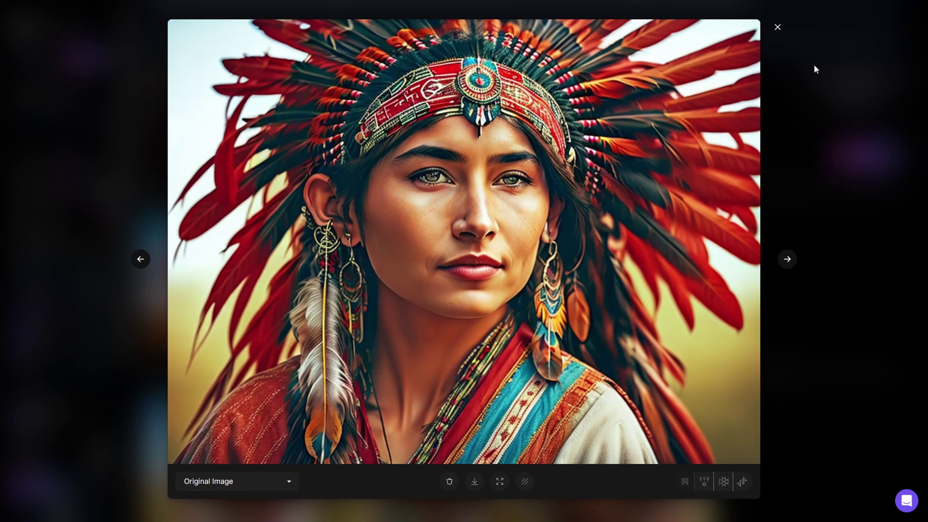
# Switch the model to Leonardo Creative and page through its portraits full size.
pyautogui.click(284, 82)
pyautogui.click(193, 242)
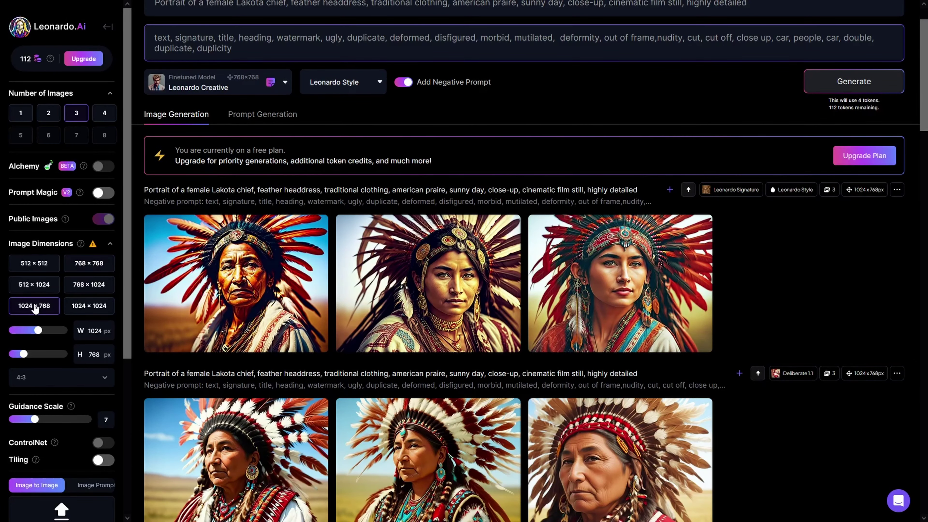
pyautogui.click(35, 307)
pyautogui.click(787, 260)
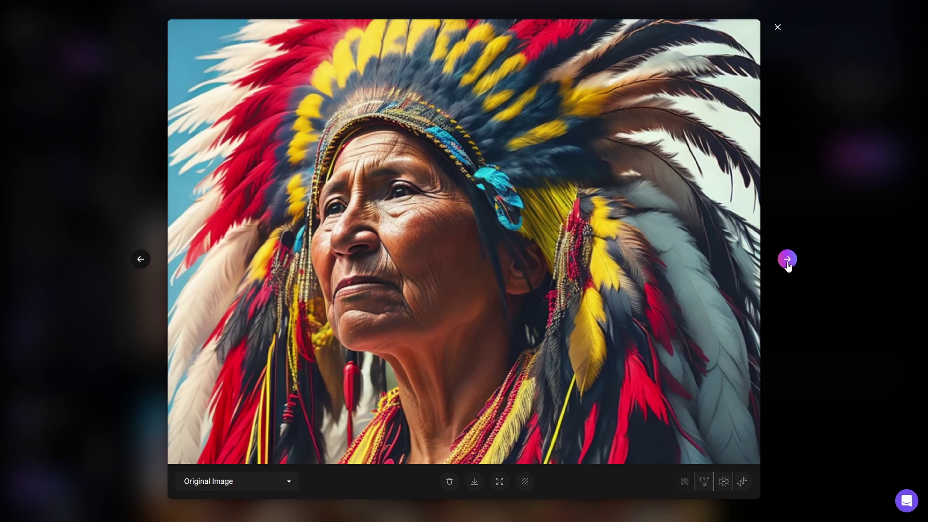
pyautogui.click(788, 260)
# Close the viewer and scroll the Personal Feed up to the Your Generations tabs.
pyautogui.click(778, 27)
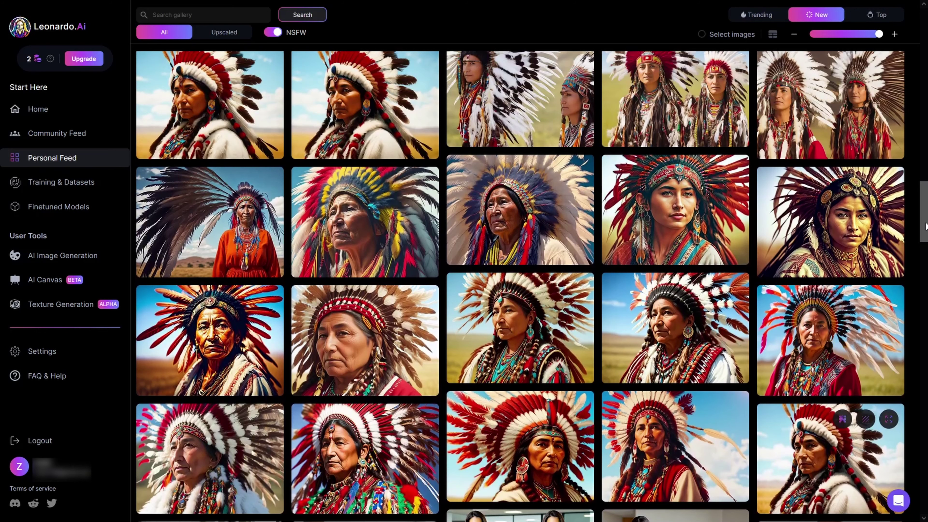
pyautogui.moveTo(924, 230); pyautogui.dragTo(925, 169)
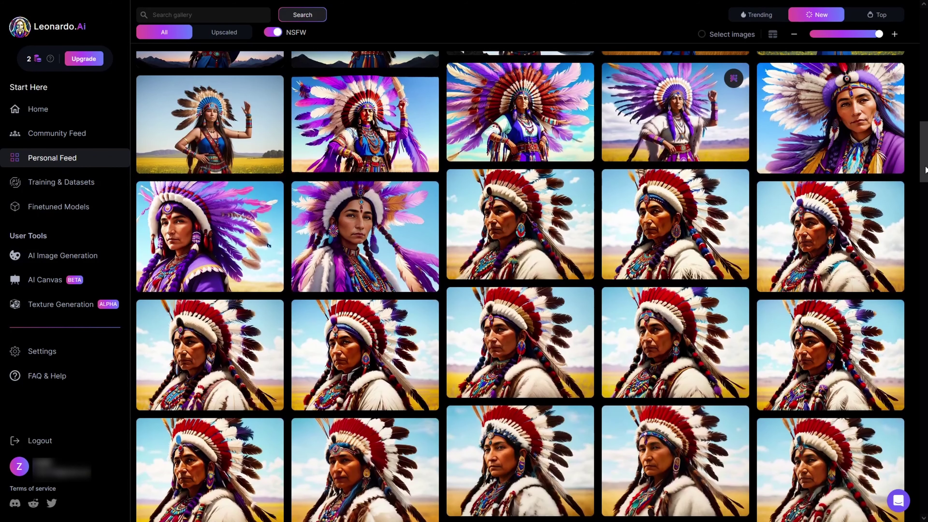
pyautogui.moveTo(924, 169); pyautogui.dragTo(924, 114)
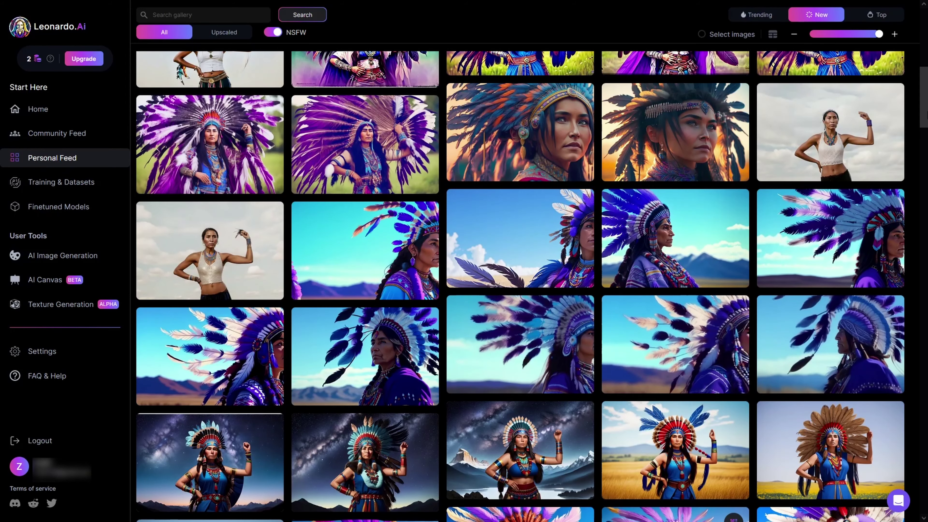
pyautogui.moveTo(925, 97); pyautogui.dragTo(925, 37)
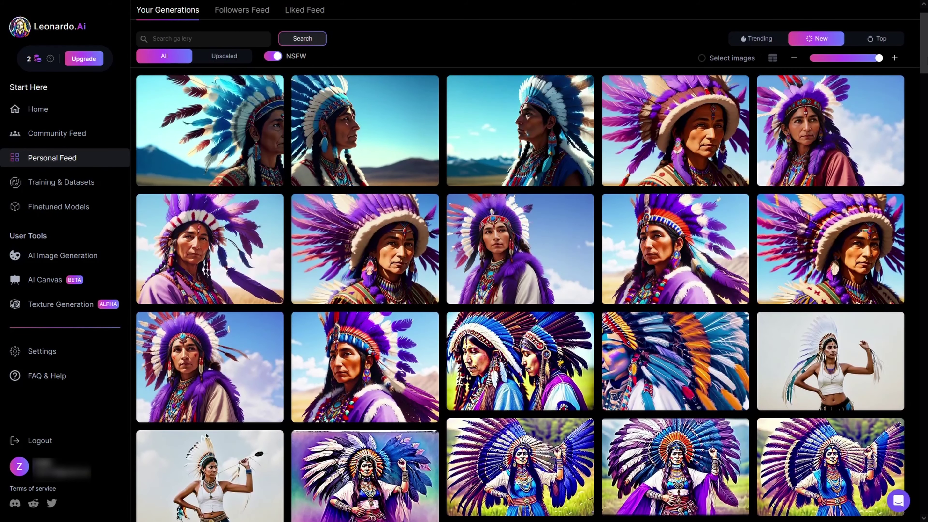